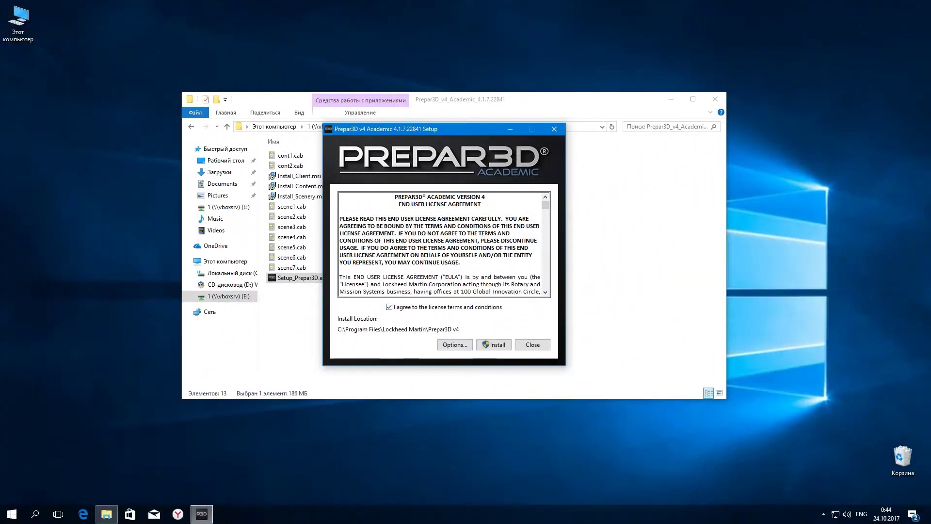
Accept the licence terms and install Prepar3D v4 Academic into C:\Program Files\Lockheed Martin\Prepar3D v4.
key(Return)
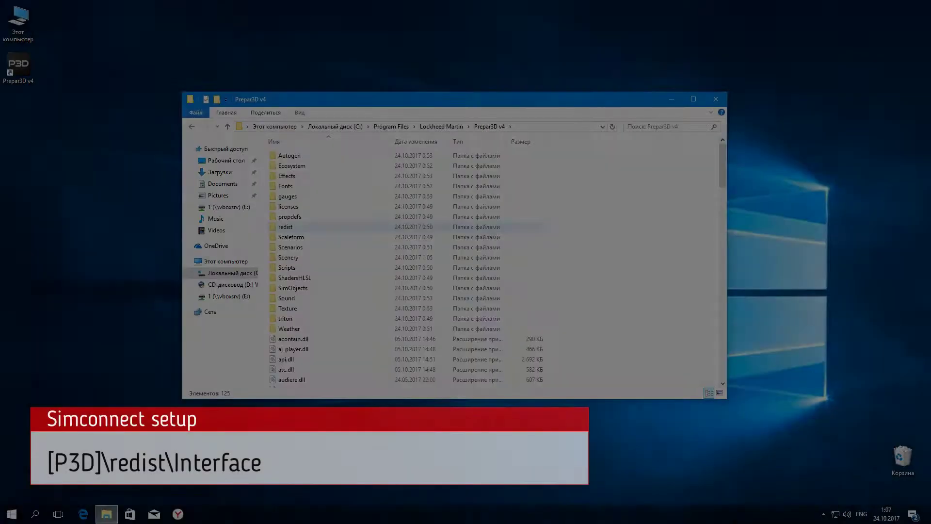
Install SimConnect from redist\Interface\FSX-SP2-XPACK\retail\lib, accepting the EULA.
key(Return)
key(Down)
key(Return)
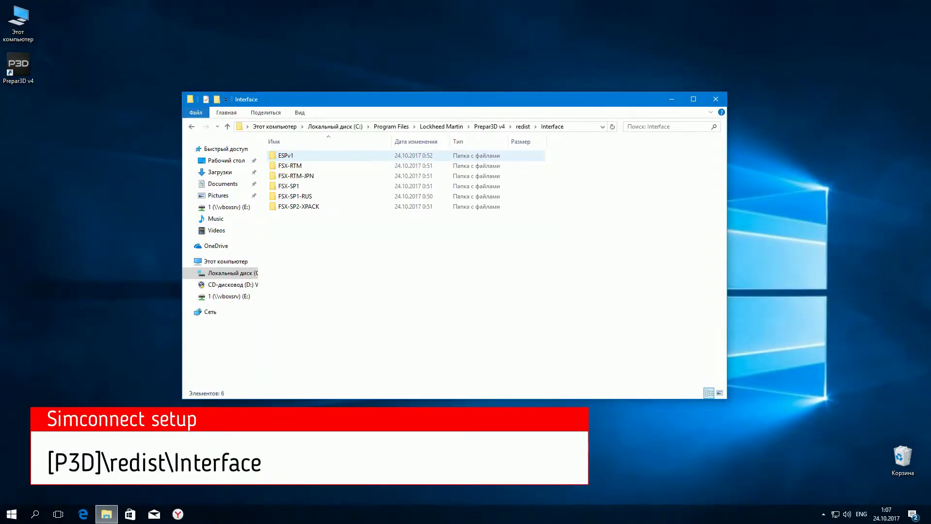
key(Down)
key(End)
key(Return)
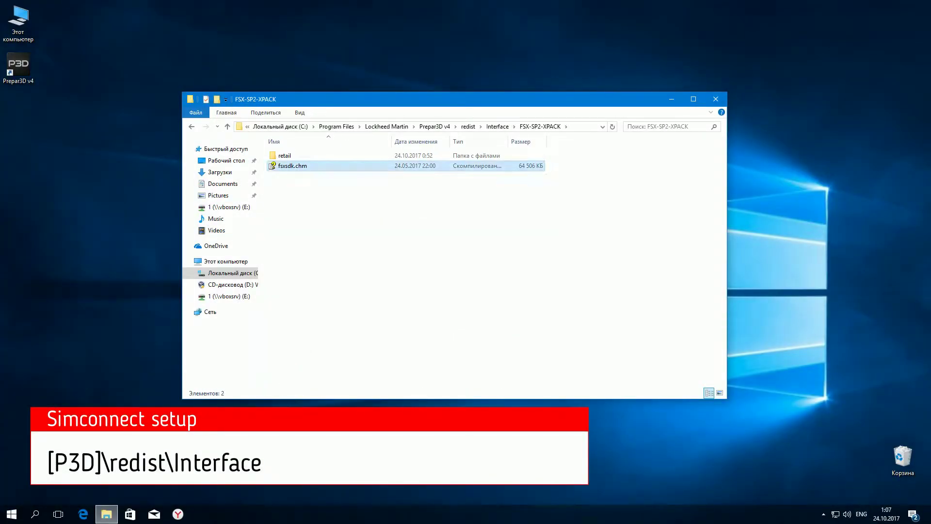
key(Home)
key(Return)
key(Return)
key(End)
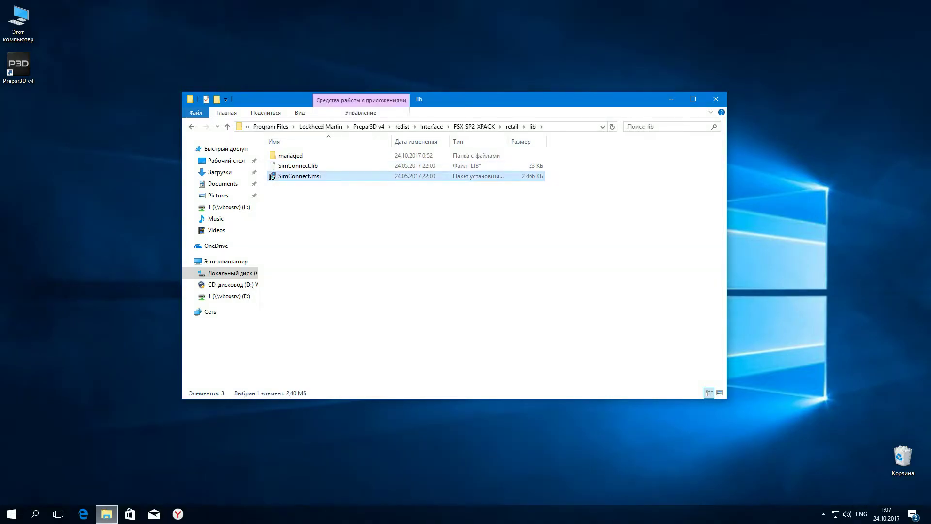
key(Return)
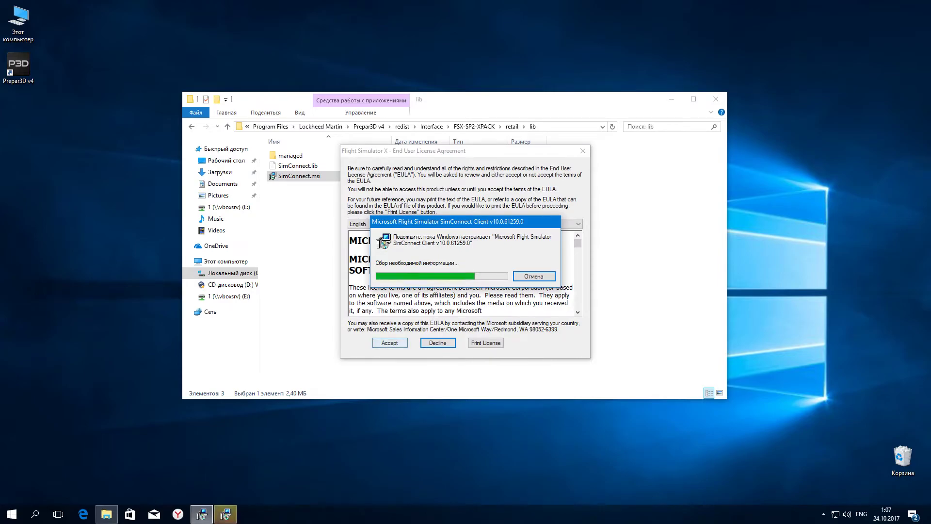
key(Return)
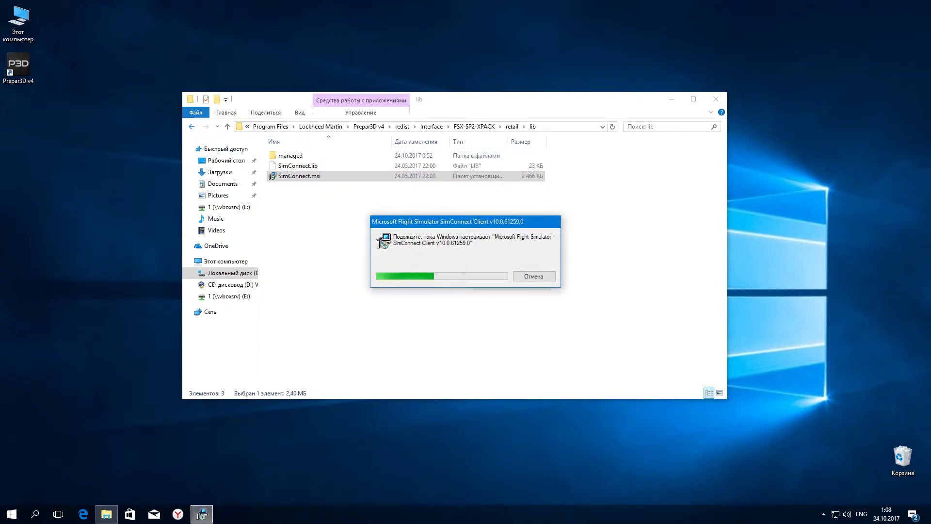
Install SimConnect from the FSX-SP1-RUS retail\lib folder and accept its licence.
key(BackSpace)
key(BackSpace)
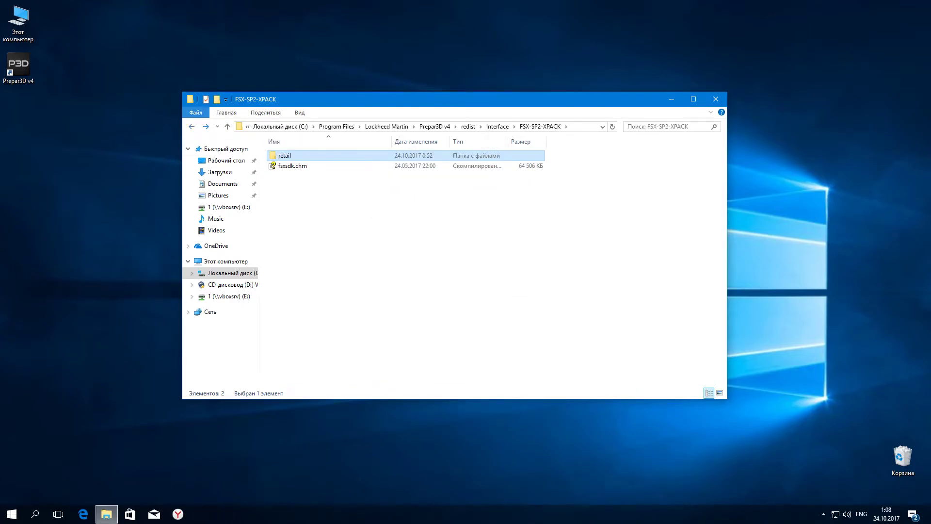
key(BackSpace)
key(Up)
key(Return)
key(Return)
key(End)
key(Return)
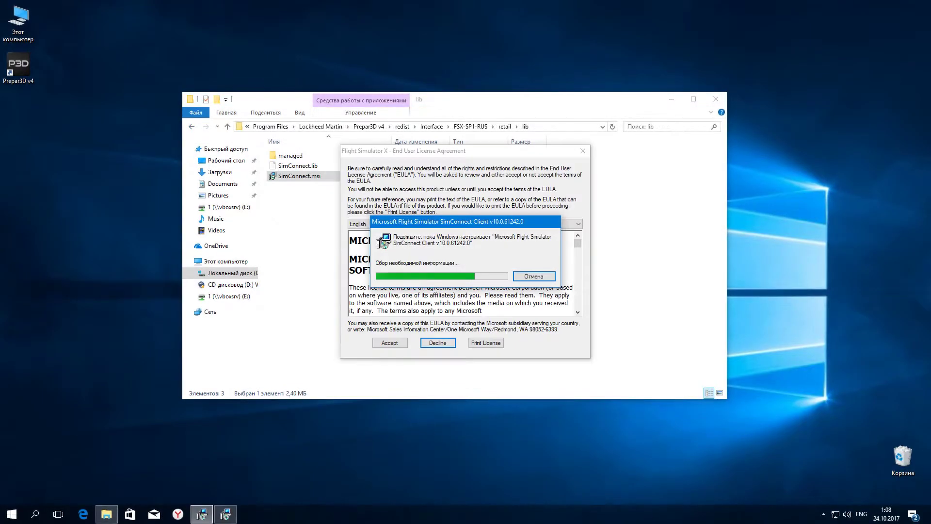
key(BackSpace)
key(BackSpace)
key(BackSpace)
Install SimConnect from the FSX-SP1 retail\lib folder, dismissing the installer message.
key(Up)
key(Return)
key(Return)
key(Down)
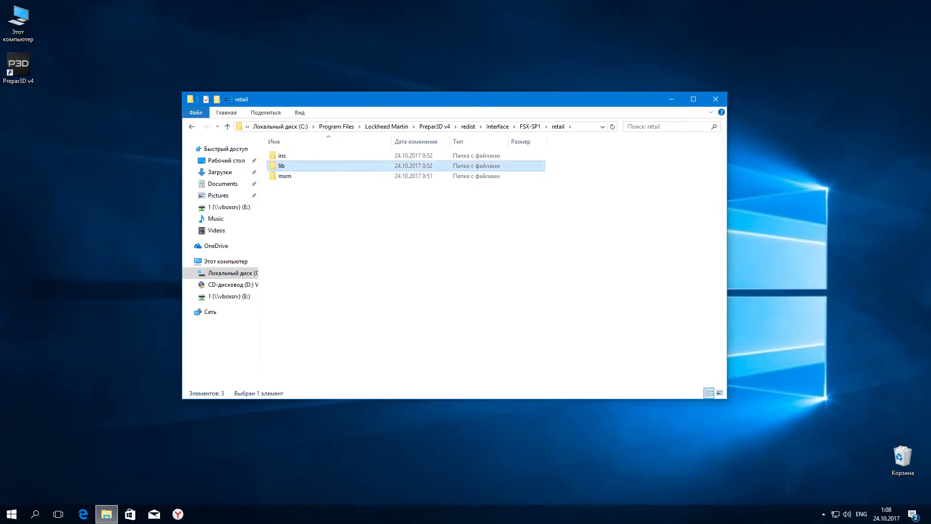
key(Return)
key(End)
key(Return)
key(Return)
key(BackSpace)
key(BackSpace)
key(BackSpace)
key(Up)
key(Return)
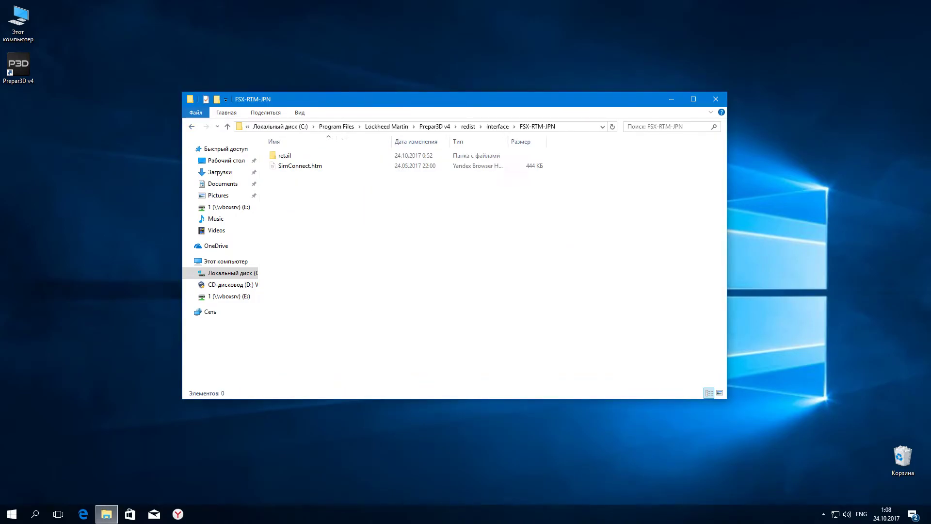
Run the SimConnect installers for FSX-RTM-JPN, FSX-RTM and ESPv1, then return to Interface.
key(Return)
key(Return)
key(End)
key(Return)
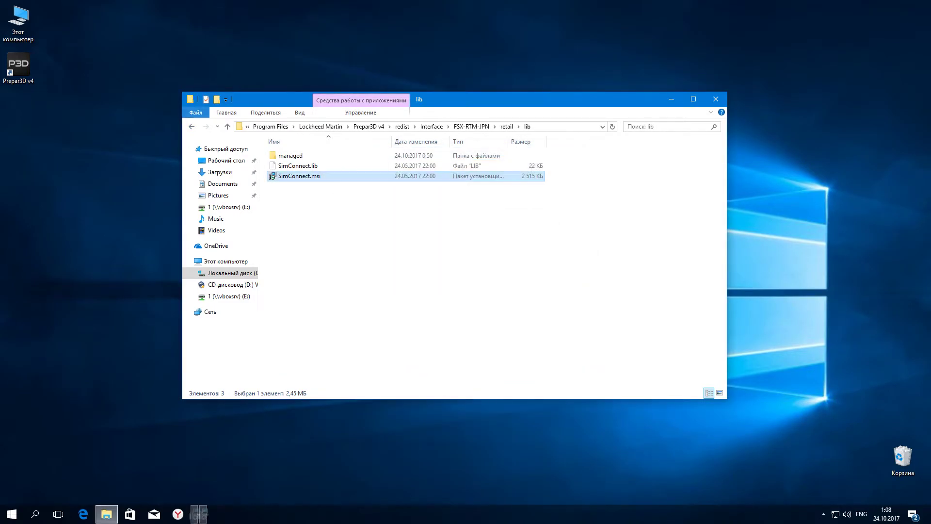
key(BackSpace)
key(BackSpace)
key(BackSpace)
key(Up)
key(Return)
key(Return)
key(Return)
key(End)
key(Return)
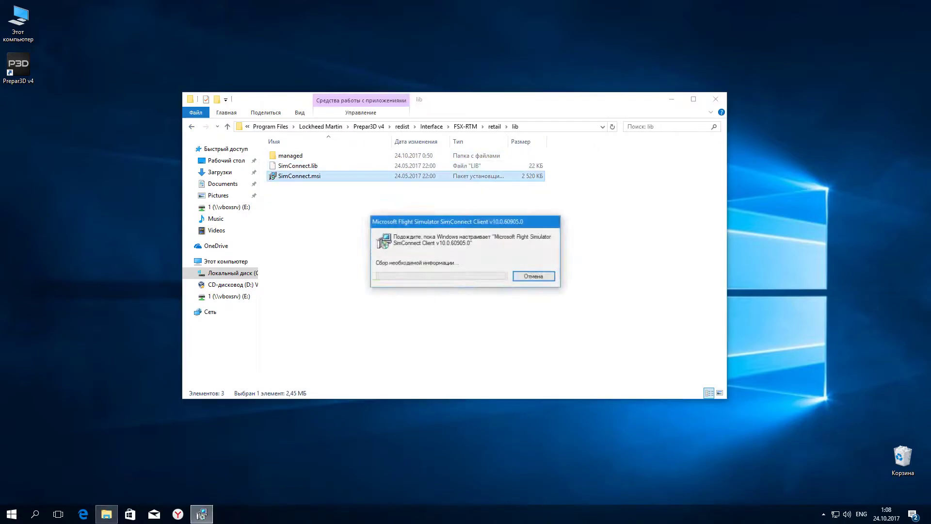
key(BackSpace)
key(BackSpace)
key(BackSpace)
key(Up)
key(Return)
key(Return)
key(End)
key(Return)
key(BackSpace)
key(BackSpace)
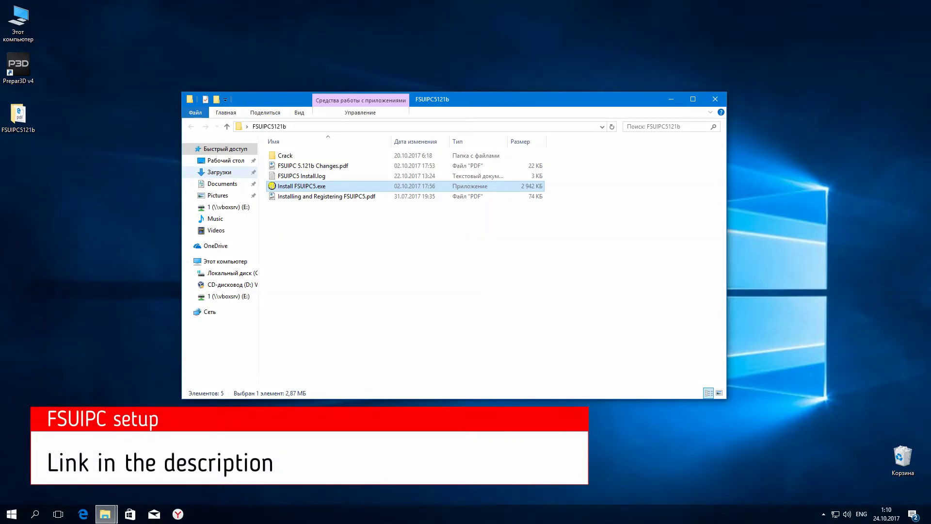
Install FSUIPC5 5.121b into Prepar3D v4, confirm the success message and close the registration dialog.
key(Return)
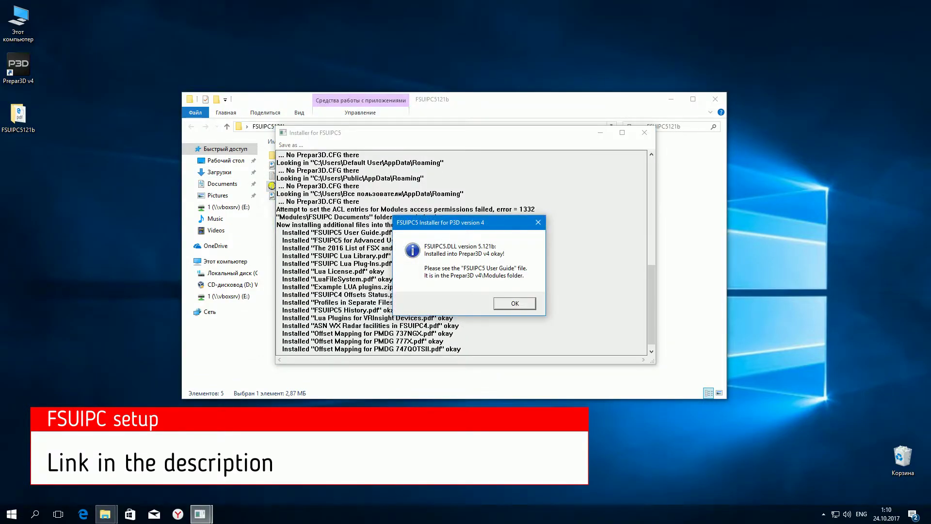
key(Return)
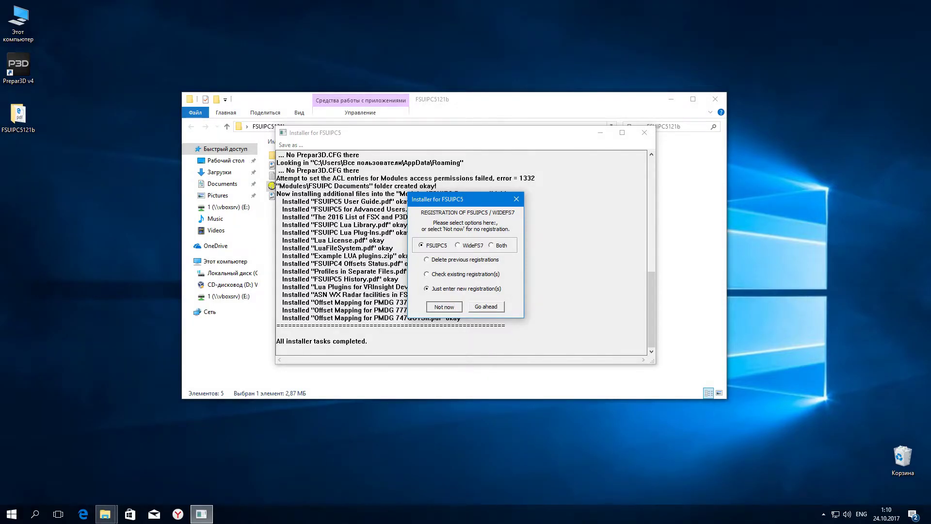
key(Return)
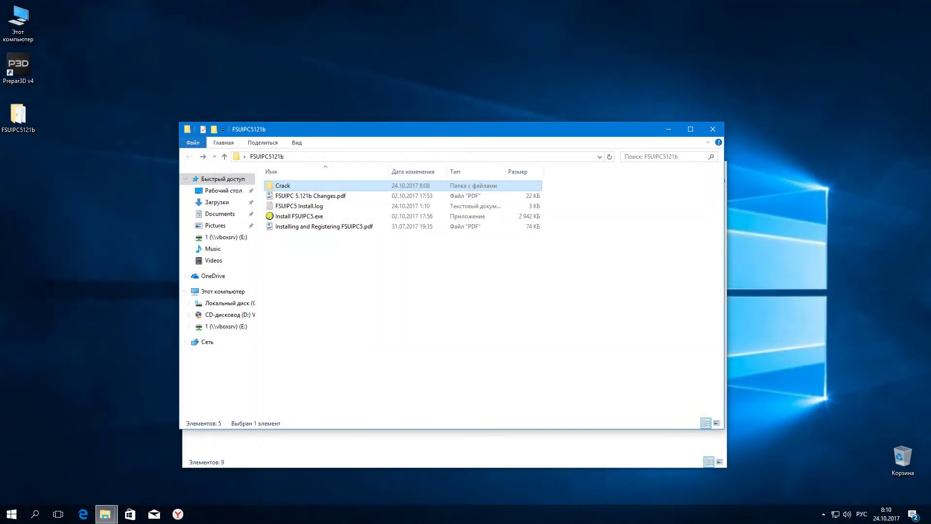
Copy FSUIPC5.DLL and FSUIPC5.key from the Crack folder.
key(Return)
drag(312, 228, 291, 183)
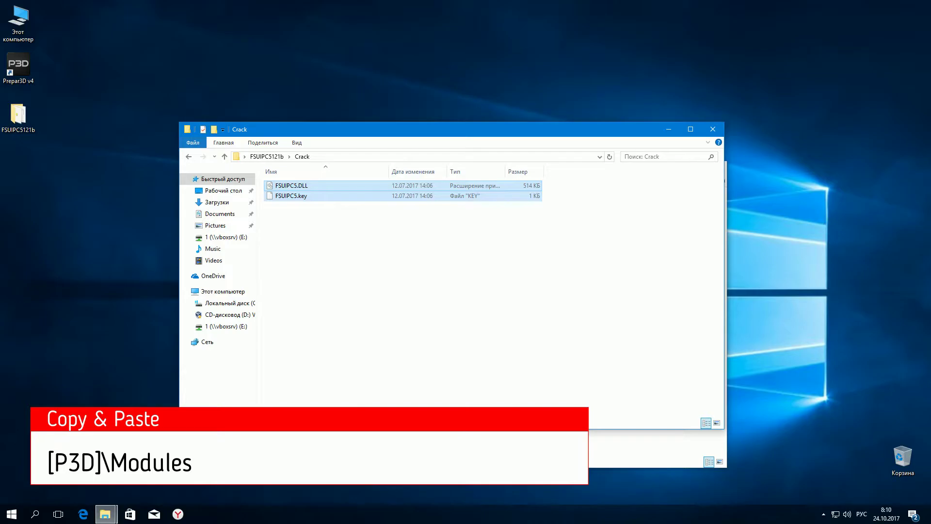
right_click(291, 184)
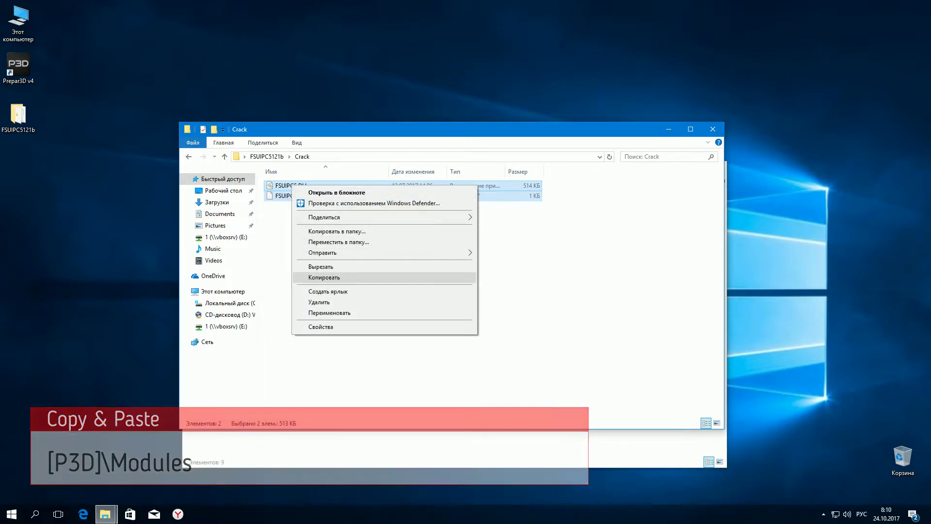
click(324, 277)
Paste them into Prepar3D v4's Modules folder, replacing the existing files with administrator permission.
key(alt+Tab)
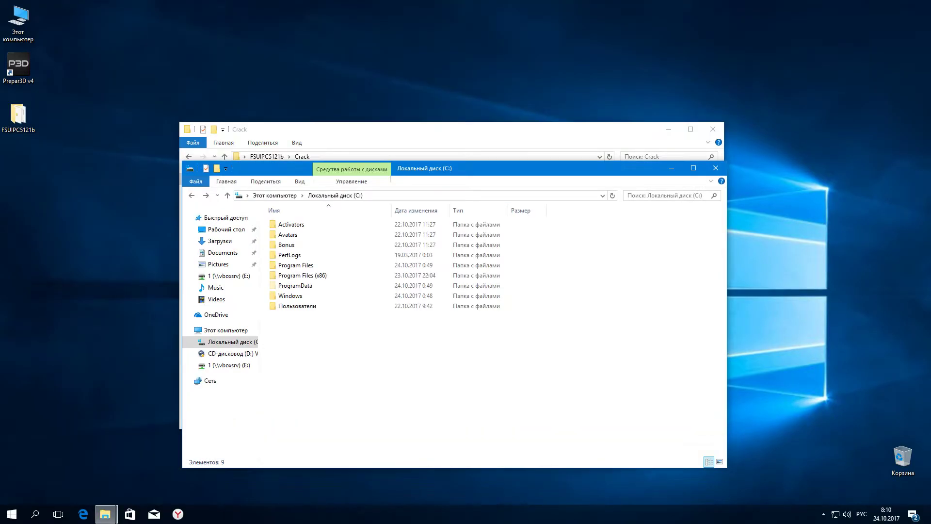
double_click(296, 265)
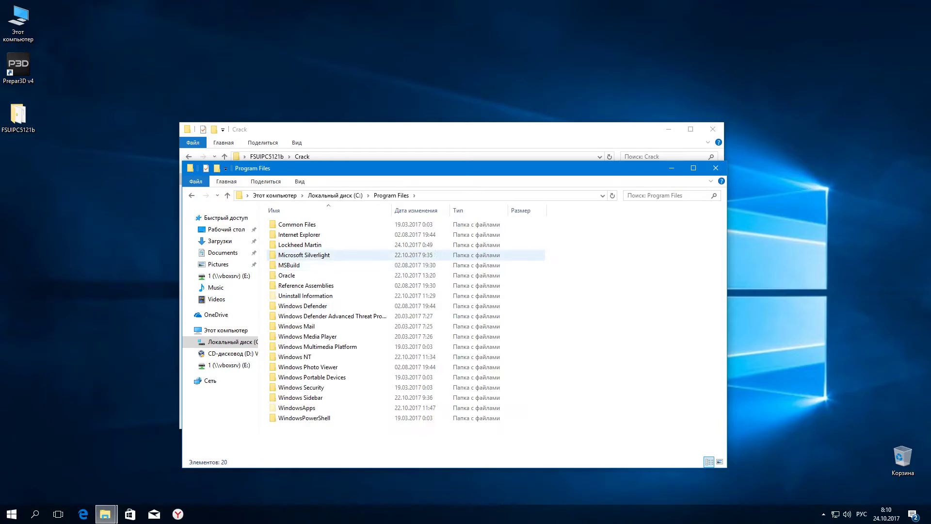
double_click(296, 244)
double_click(294, 224)
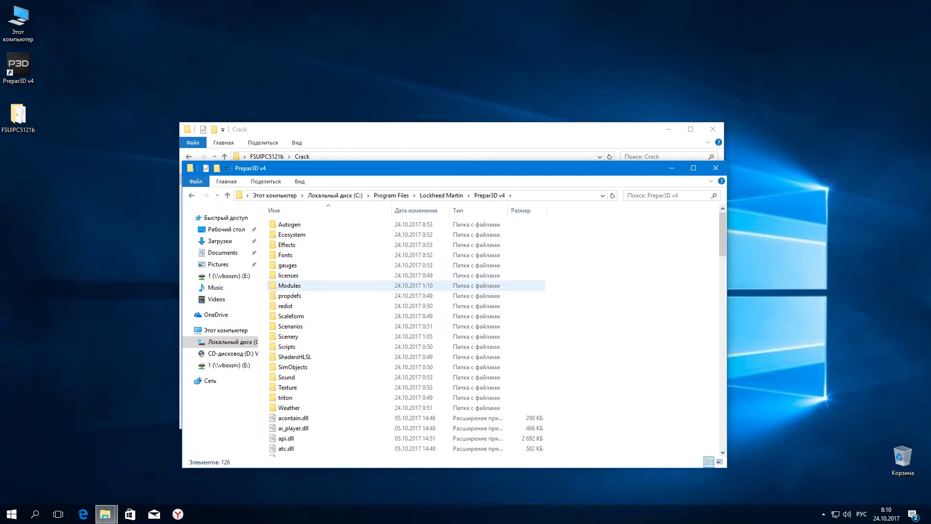
double_click(290, 285)
right_click(330, 283)
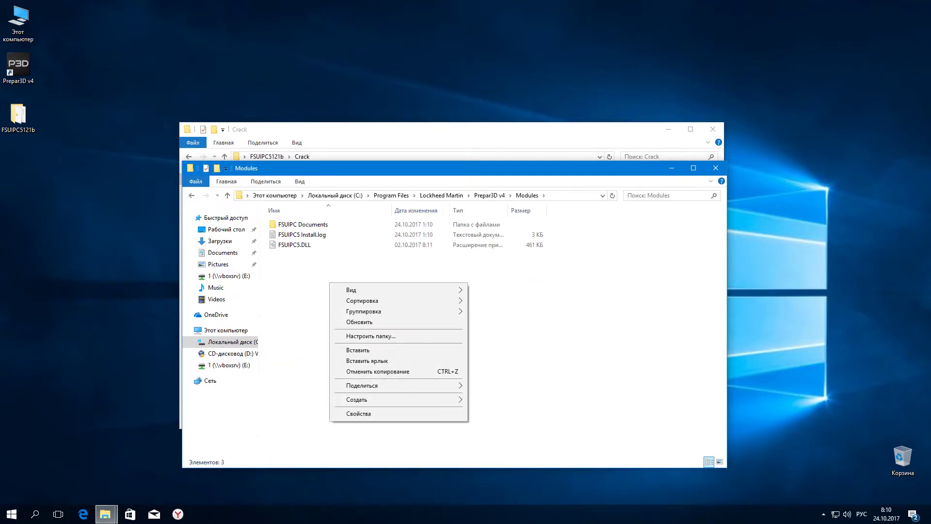
click(359, 350)
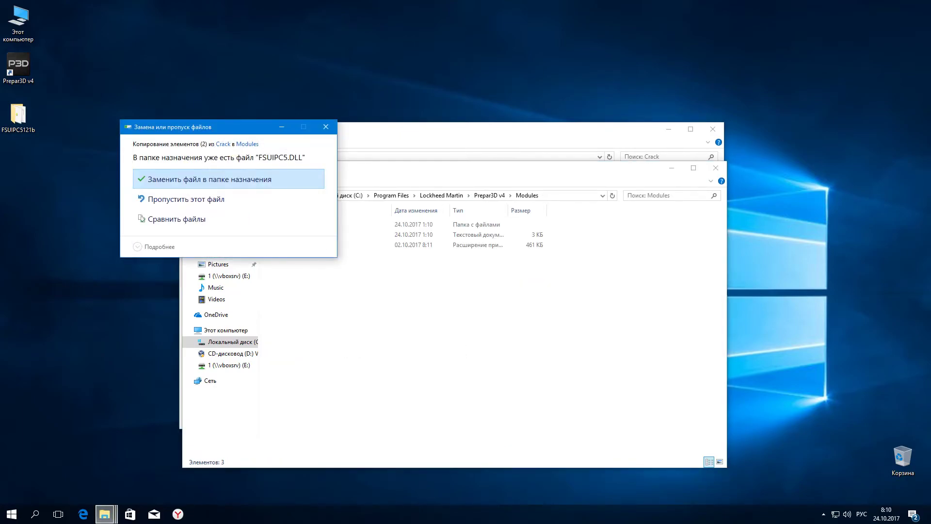
click(228, 180)
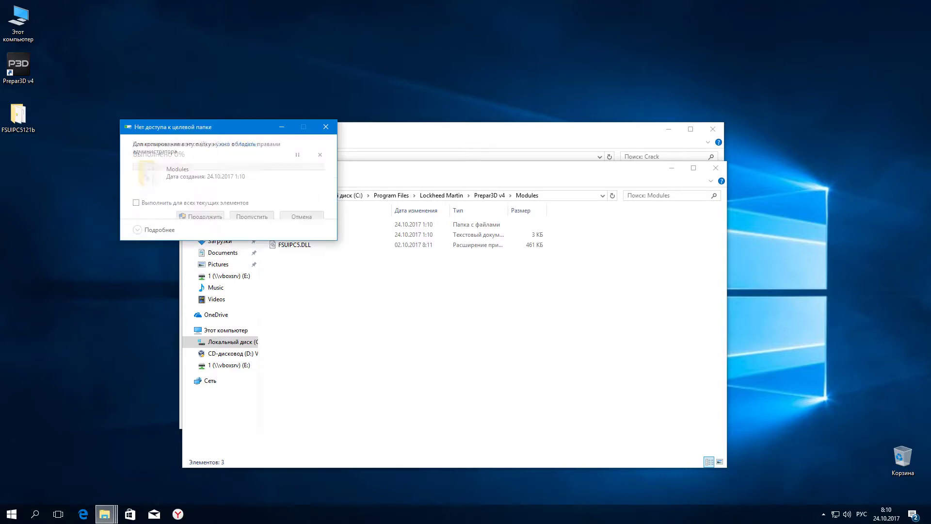
key(Return)
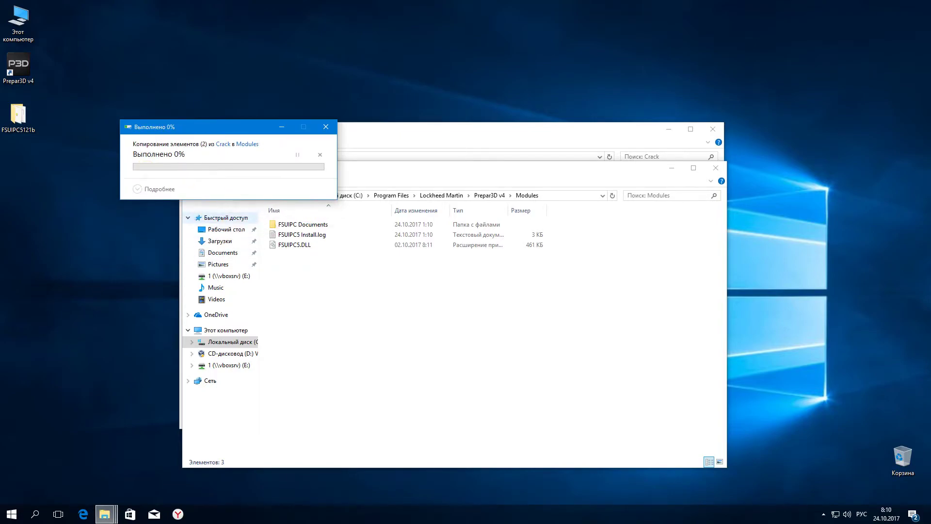
key(Return)
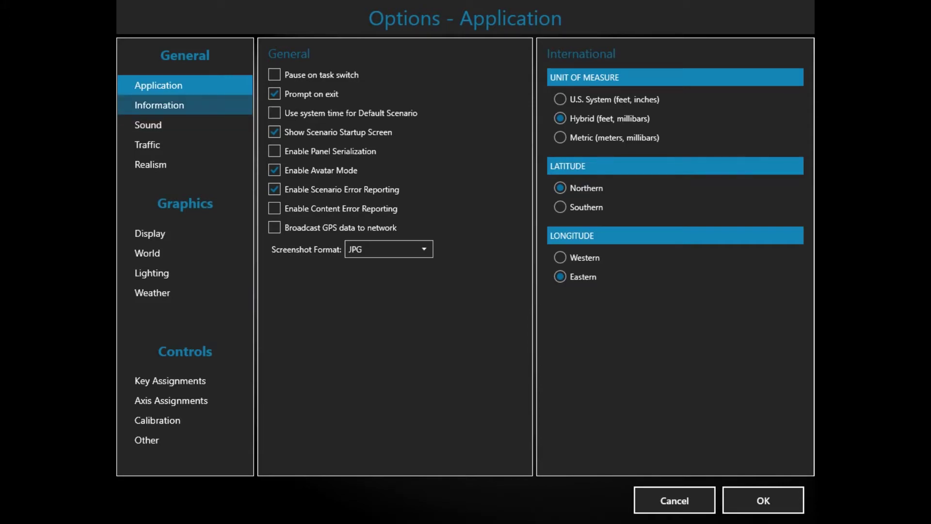
Step through the Information, Sound, Traffic and Realism option pages.
click(159, 105)
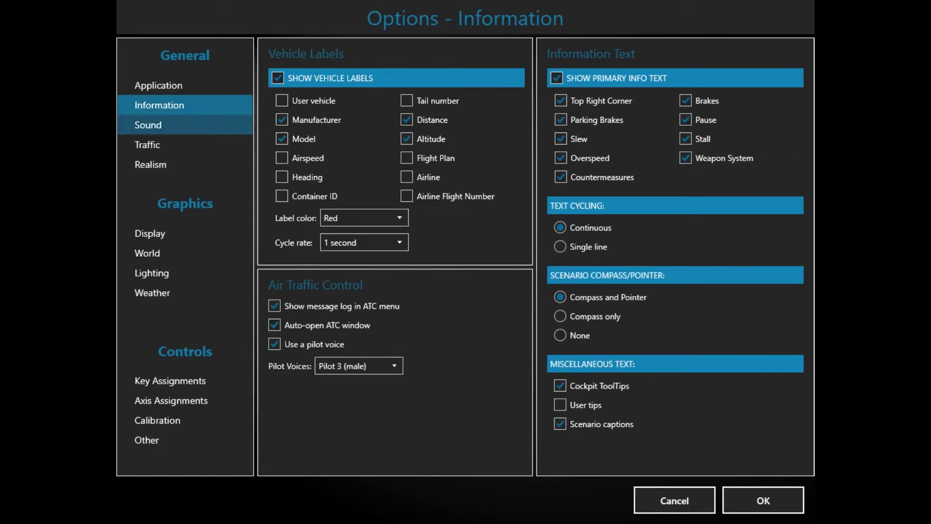
click(148, 124)
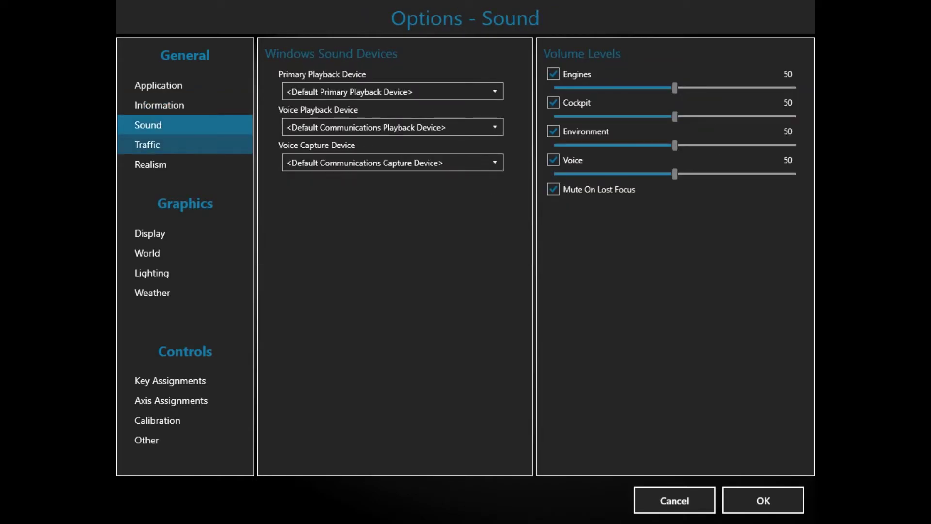
click(147, 145)
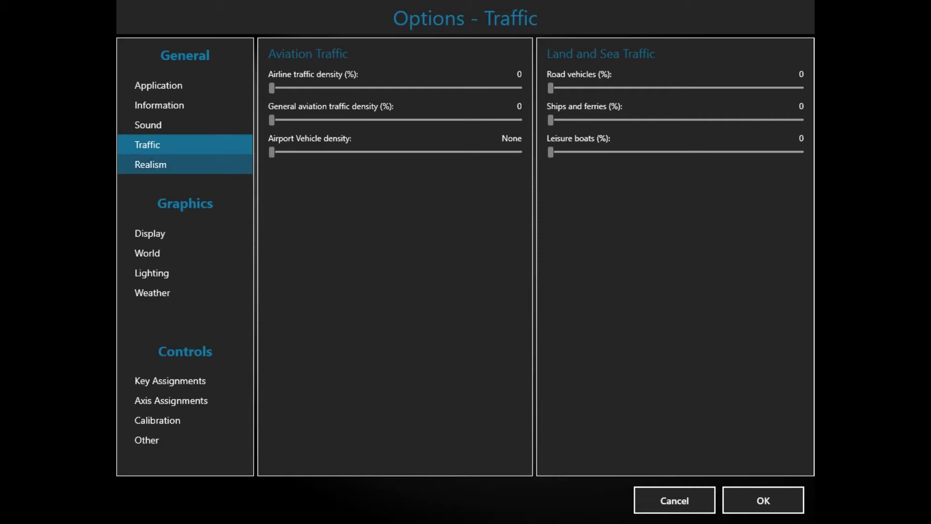
click(150, 164)
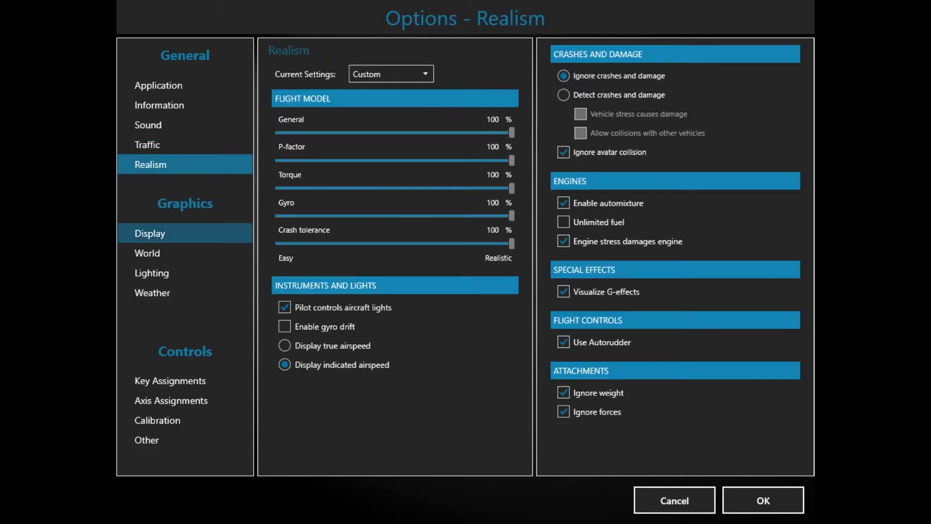
Review the Display, World, Lighting and Weather graphics pages, then Controls Calibration.
click(150, 233)
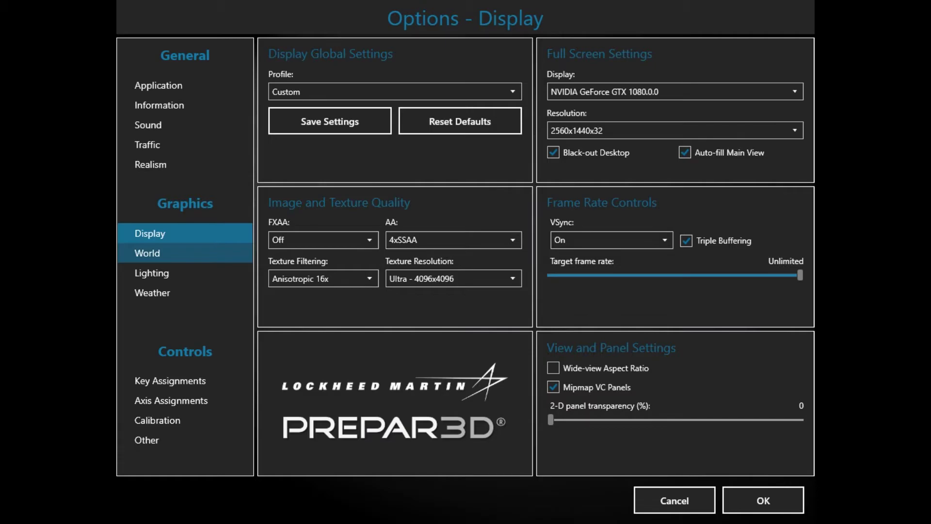
click(147, 253)
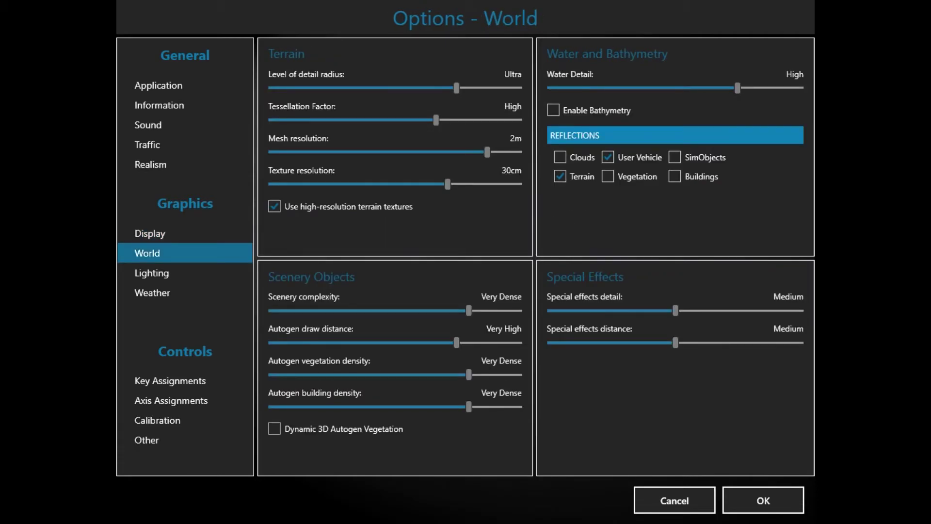
click(151, 273)
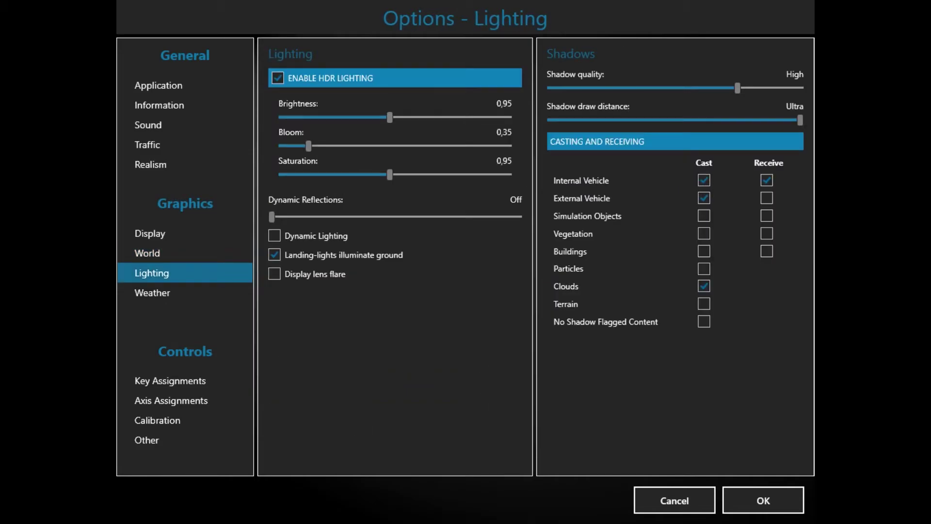
click(153, 292)
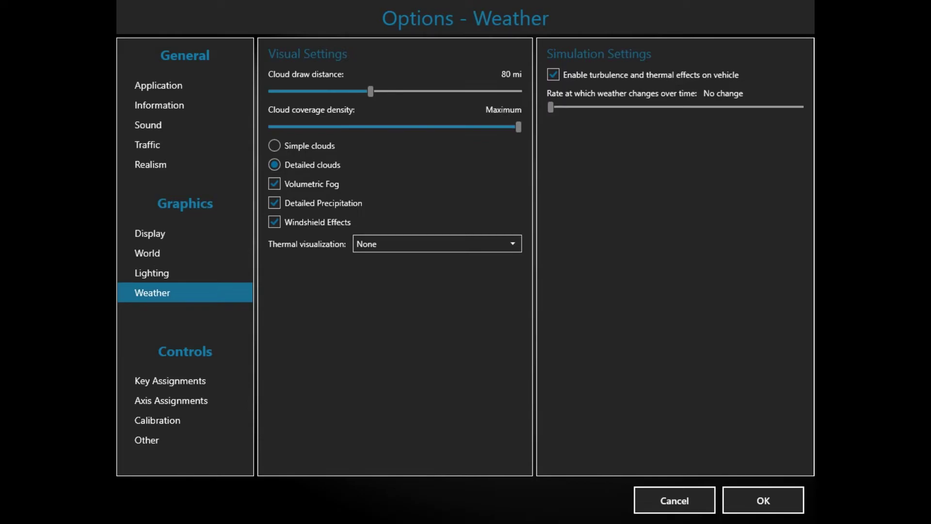
click(158, 420)
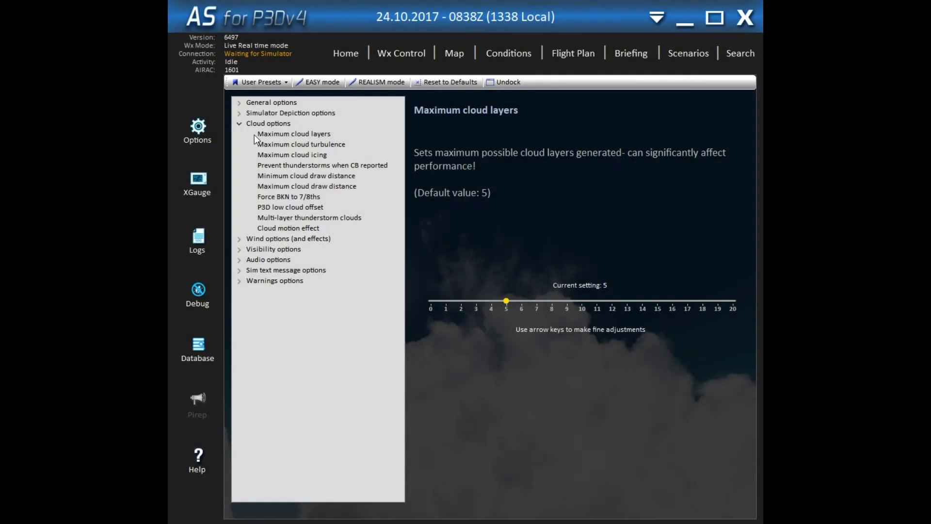
Inspect maximum cloud layers, minimum and maximum cloud draw distance, and P3D low cloud offset (500).
click(265, 136)
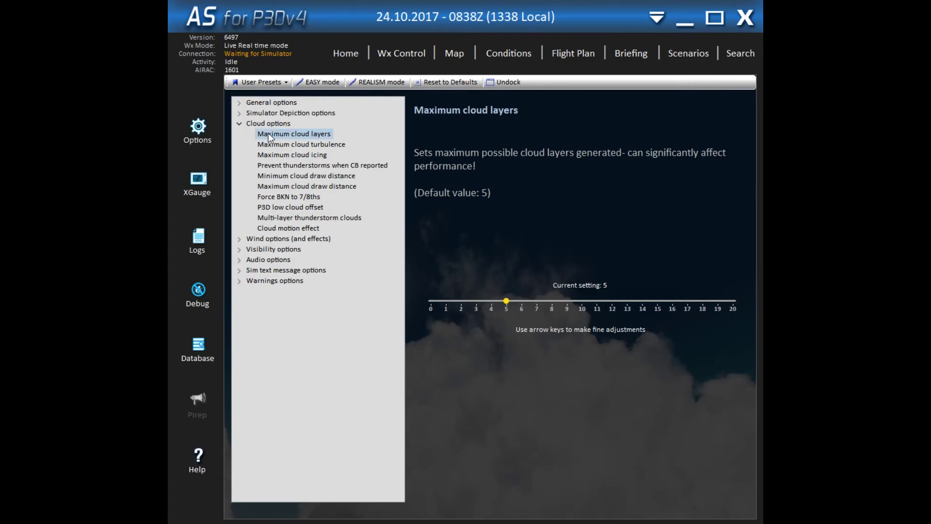
click(306, 176)
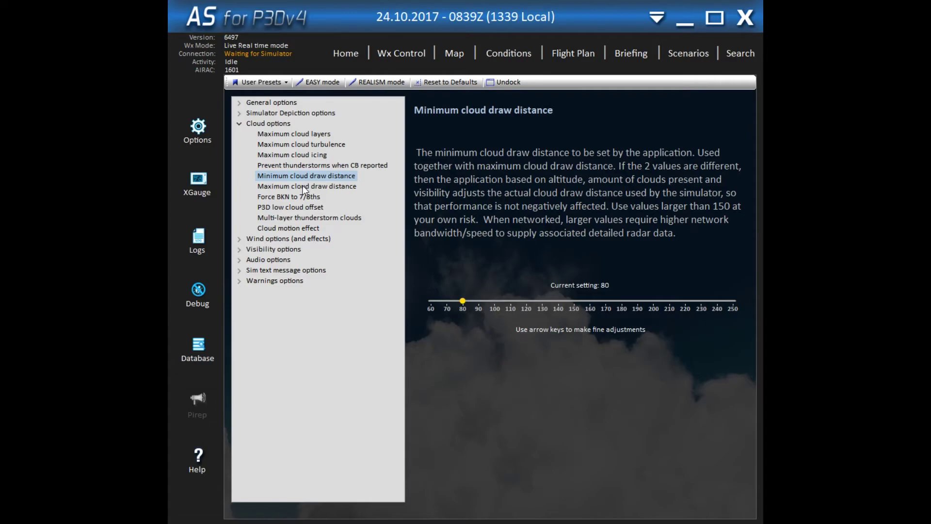
click(303, 187)
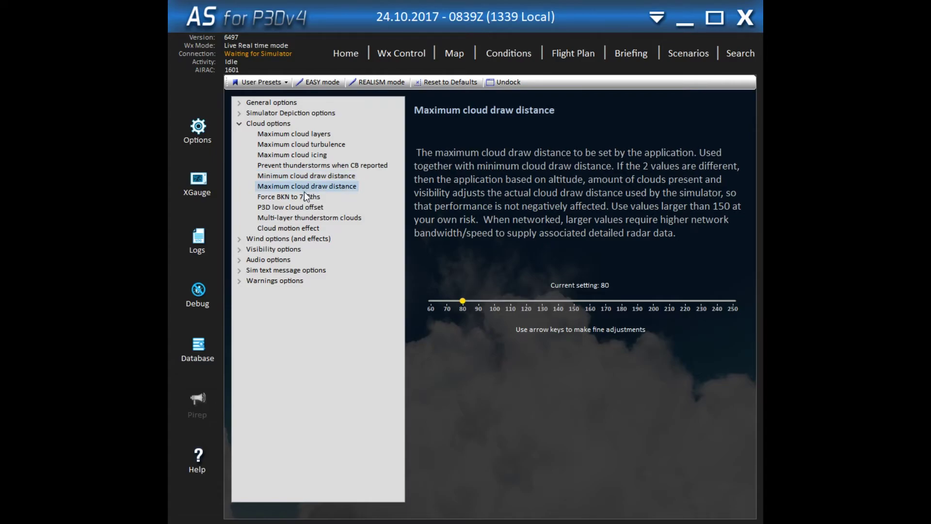
click(302, 208)
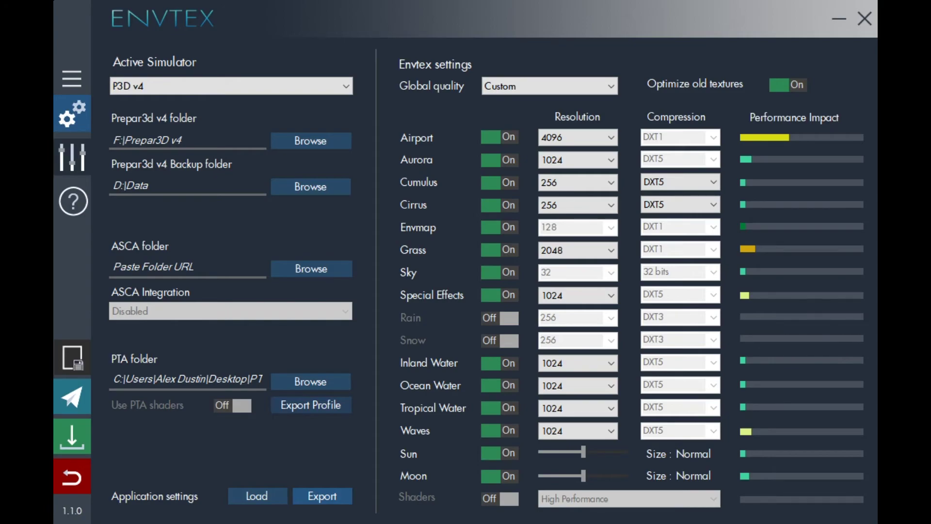
Show EnvTex's Customization texture-set grid and expand the sidebar to reveal section names.
click(72, 156)
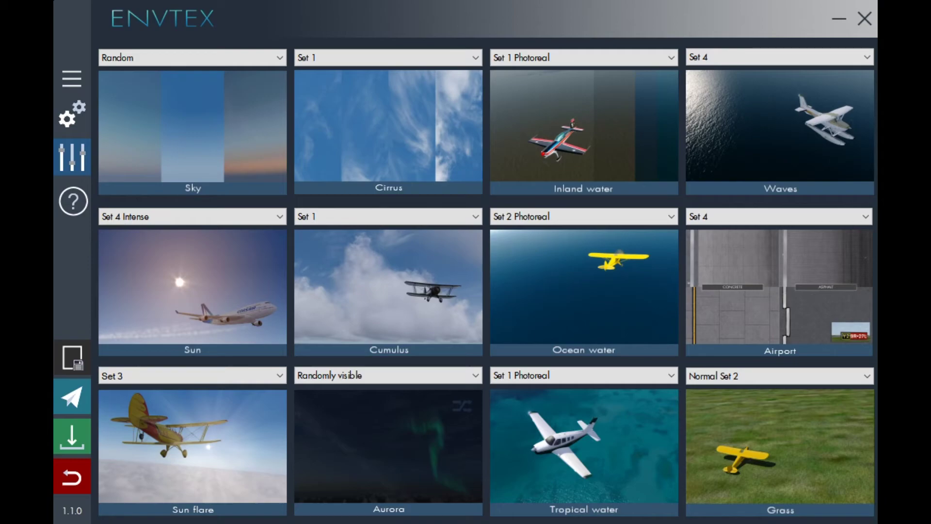
click(72, 78)
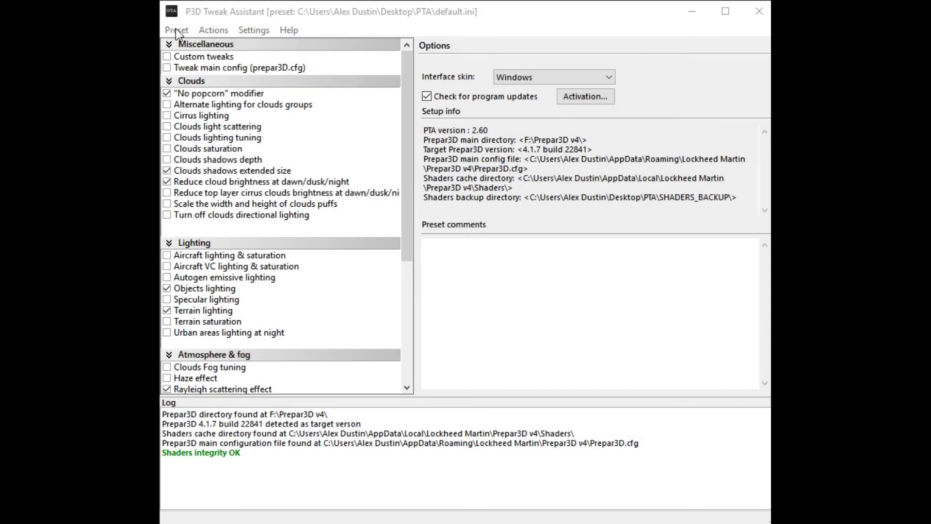
Open the AviationHD.ini preset without saving default.ini, then apply it to Prepar3D v4.
click(176, 30)
click(189, 59)
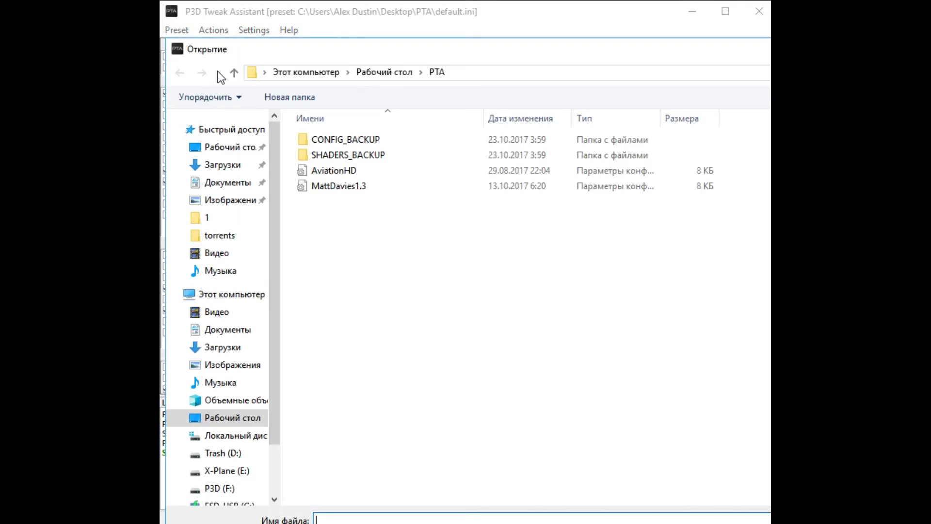
click(365, 176)
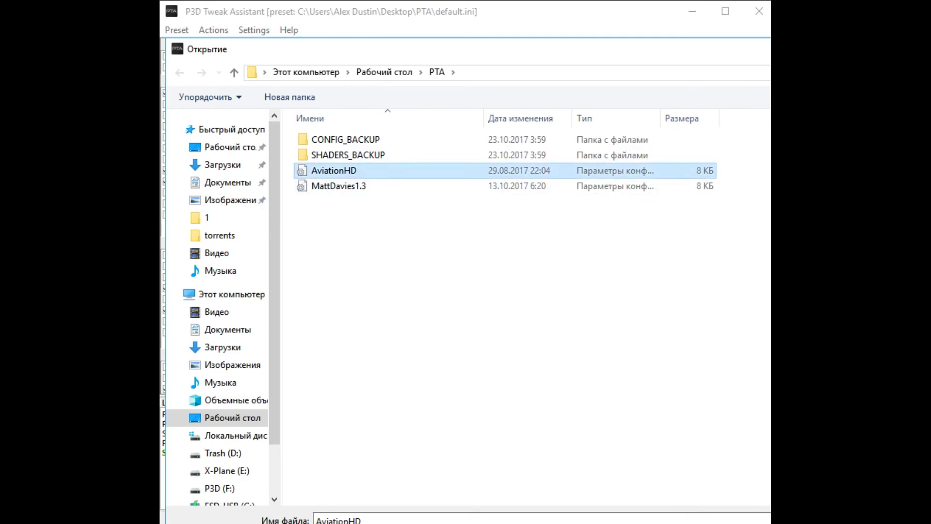
key(Return)
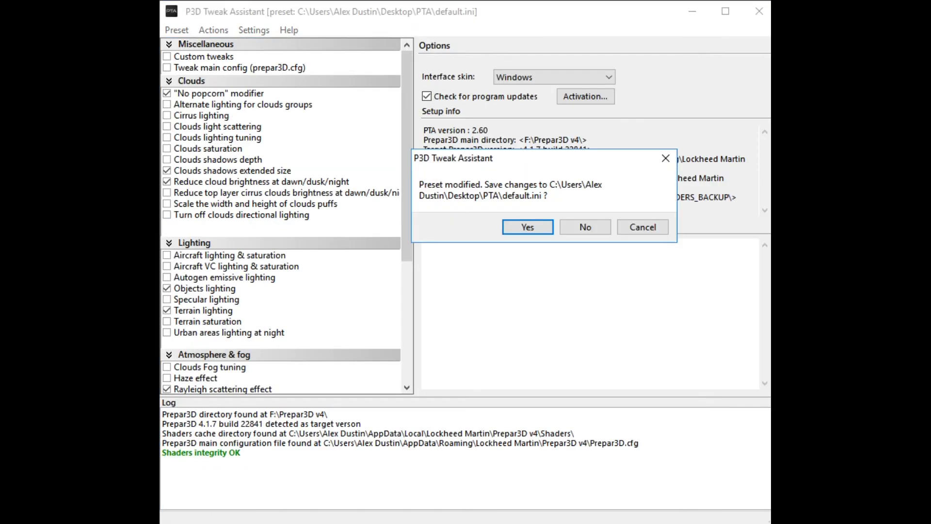
click(579, 223)
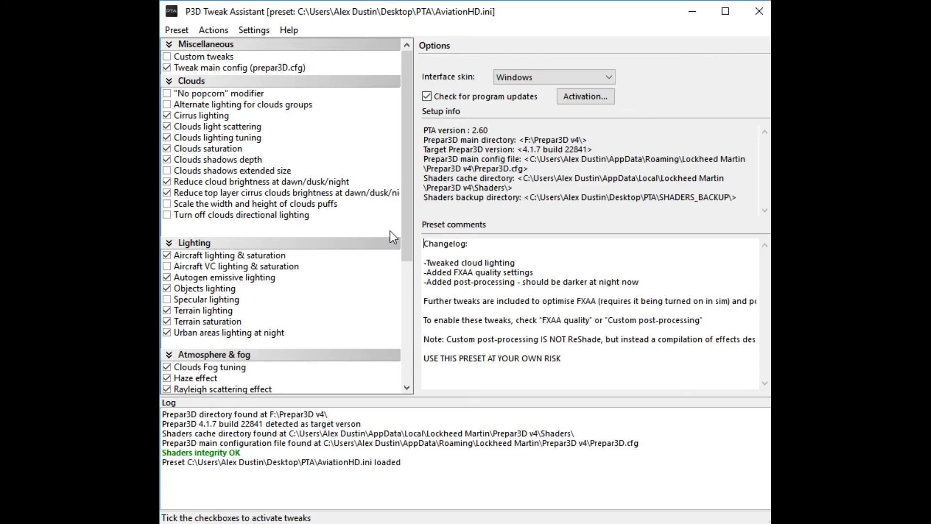
click(217, 32)
click(223, 47)
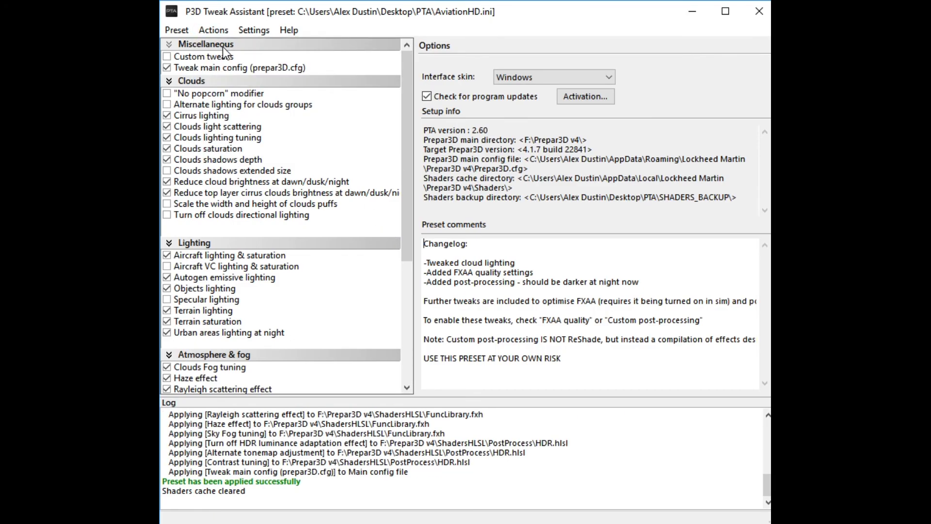